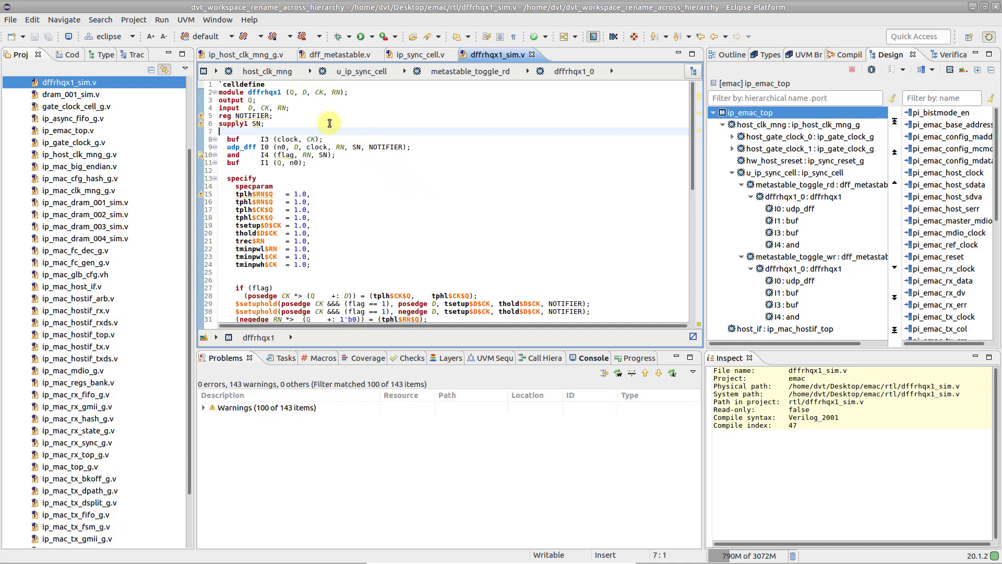
Step: Trace the clock from dffrhqx1 through dff_metastable up to pi_clock_rd in ip_sync_cell
ctrl+click(267, 97)
click(276, 117)
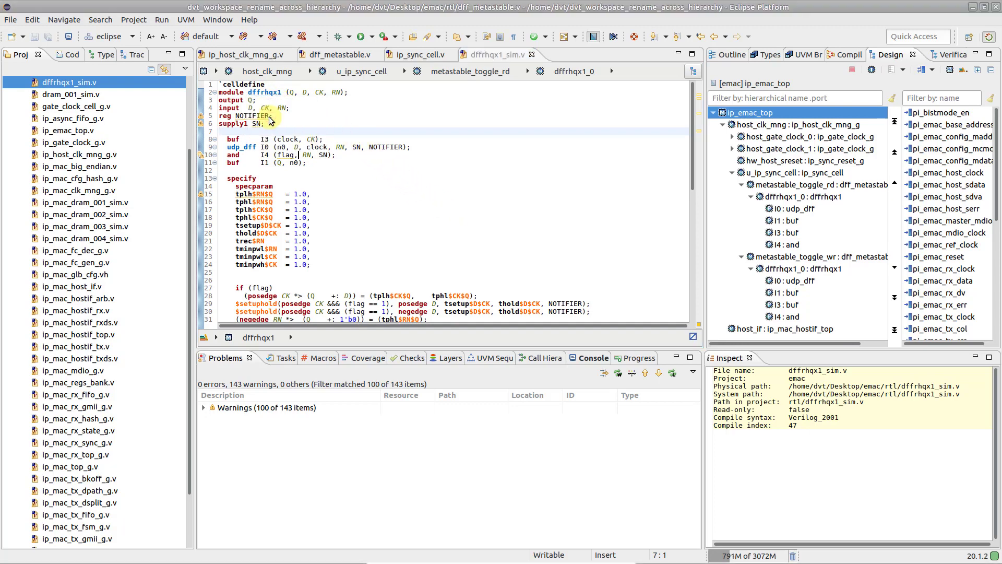
ctrl+click(370, 155)
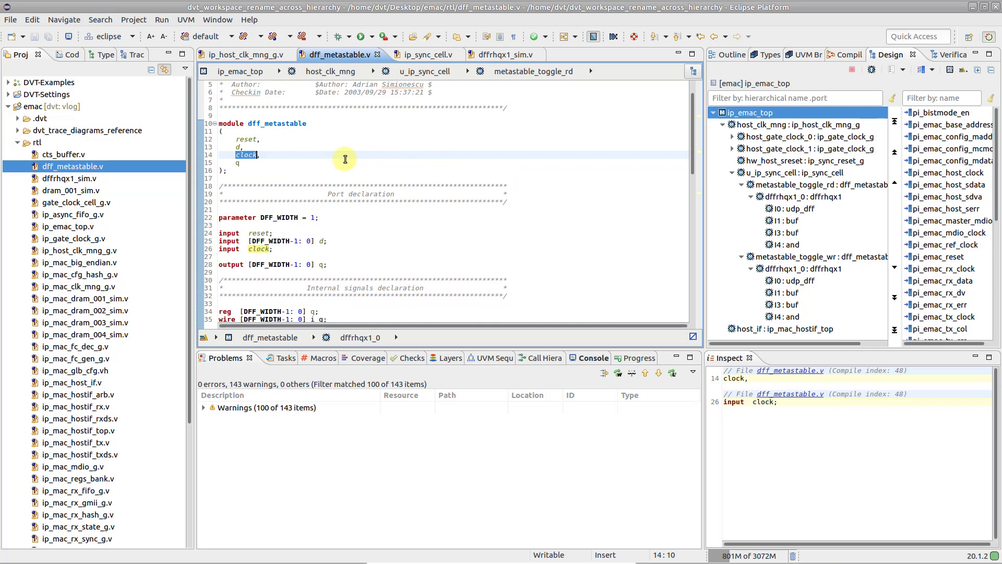
ctrl+click(280, 123)
click(280, 138)
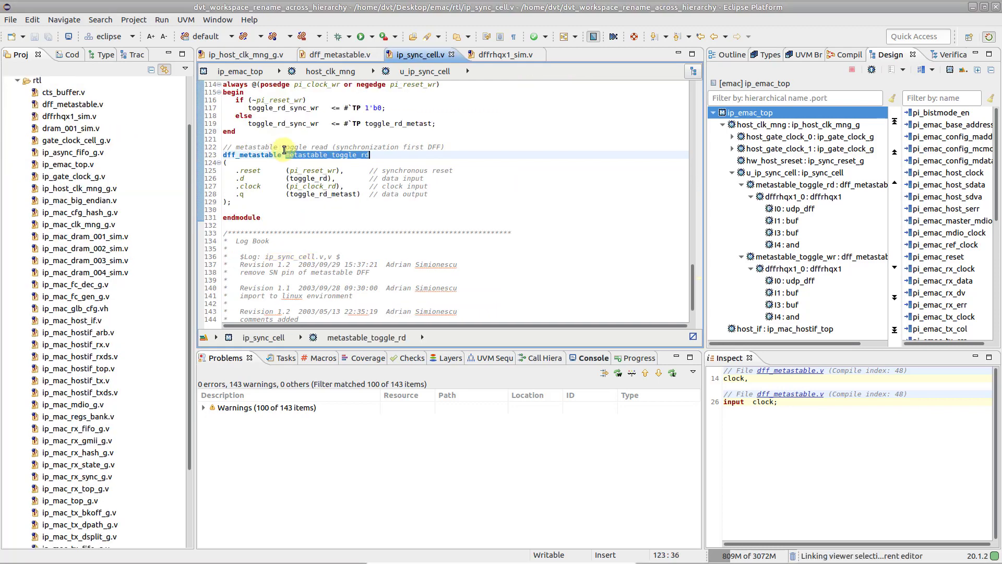
ctrl+click(315, 188)
key(Return)
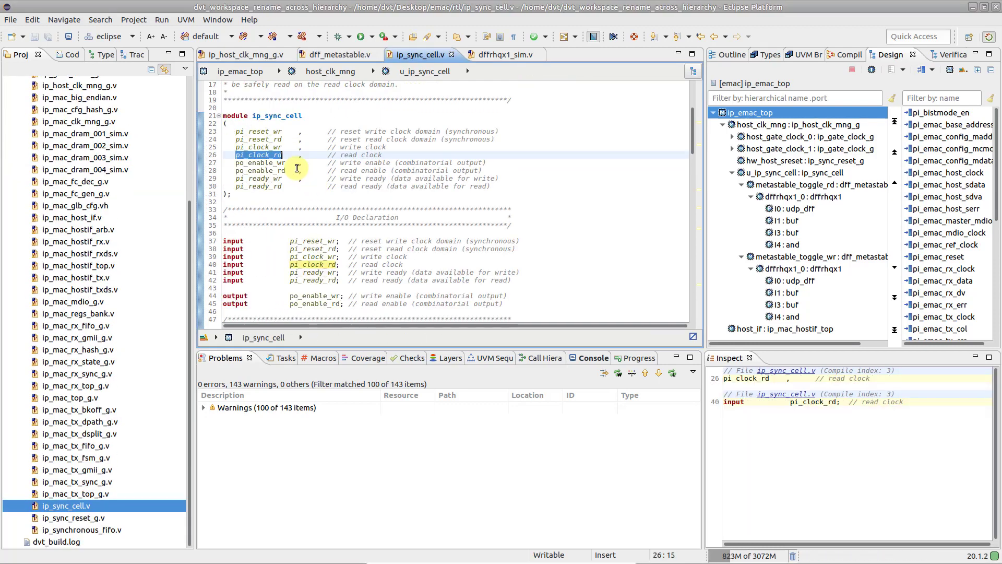
Step: Follow ip_sync_cell up to the pi_host_clock declaration in ip_host_clk_mng_g.v and bring up its refactoring options
ctrl+click(282, 116)
click(285, 144)
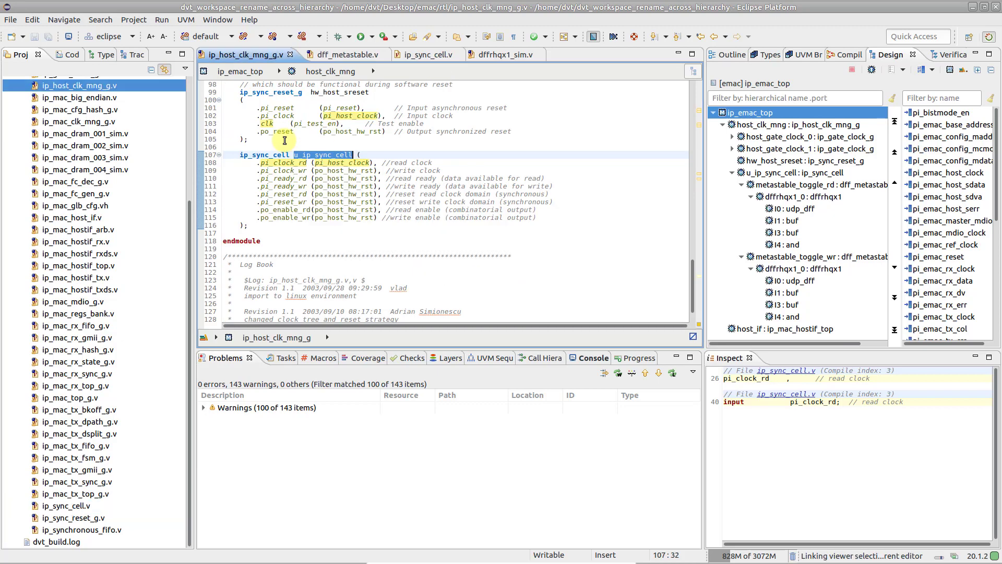
ctrl+click(327, 161)
key(Return)
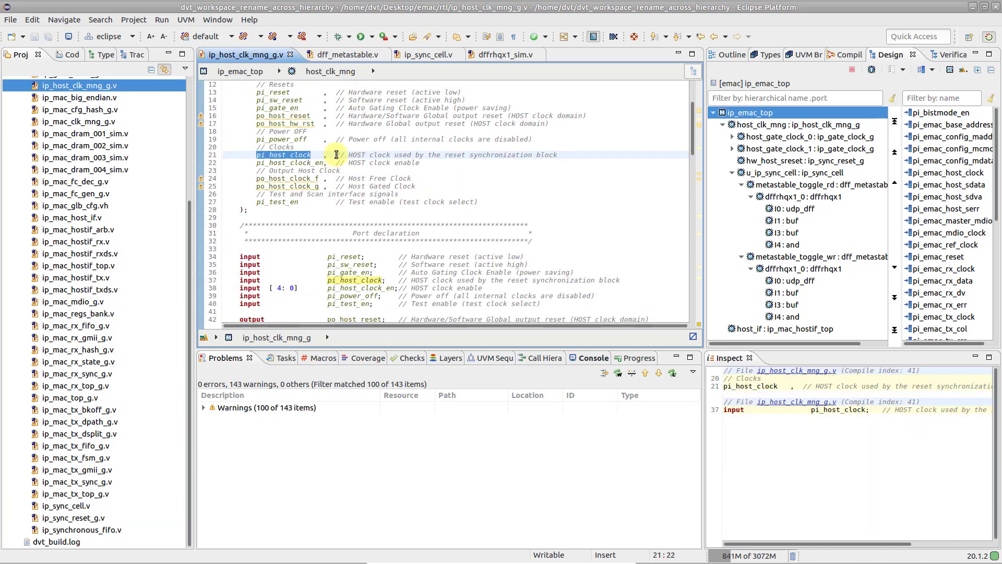
scroll(336, 154, up, 2)
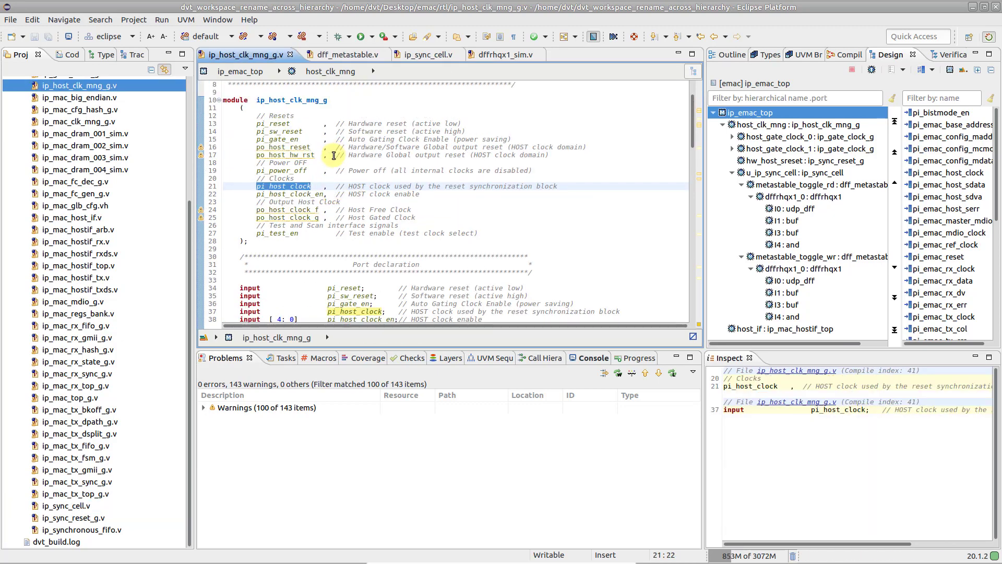
click(286, 186)
right_click(285, 186)
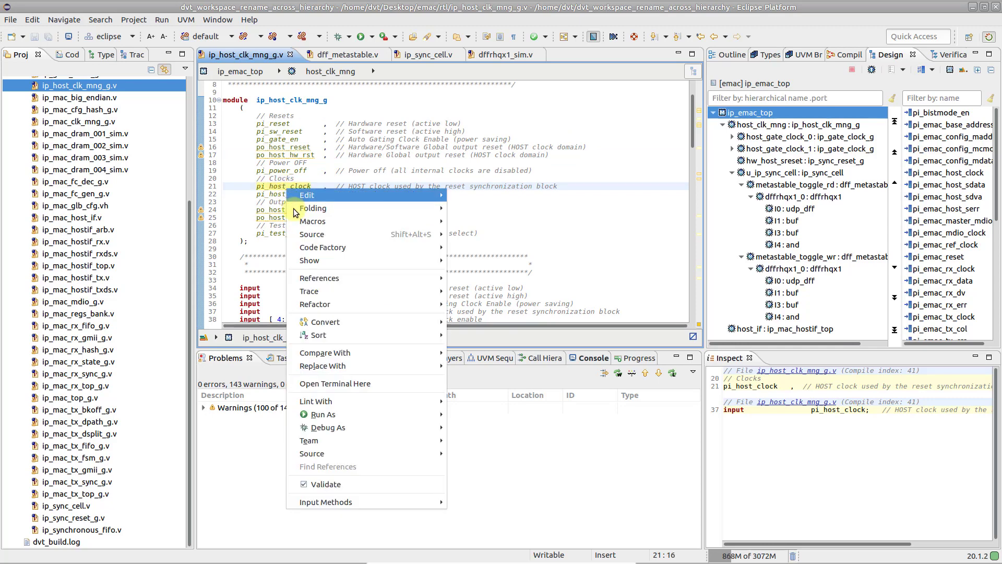
mouse_move(315, 304)
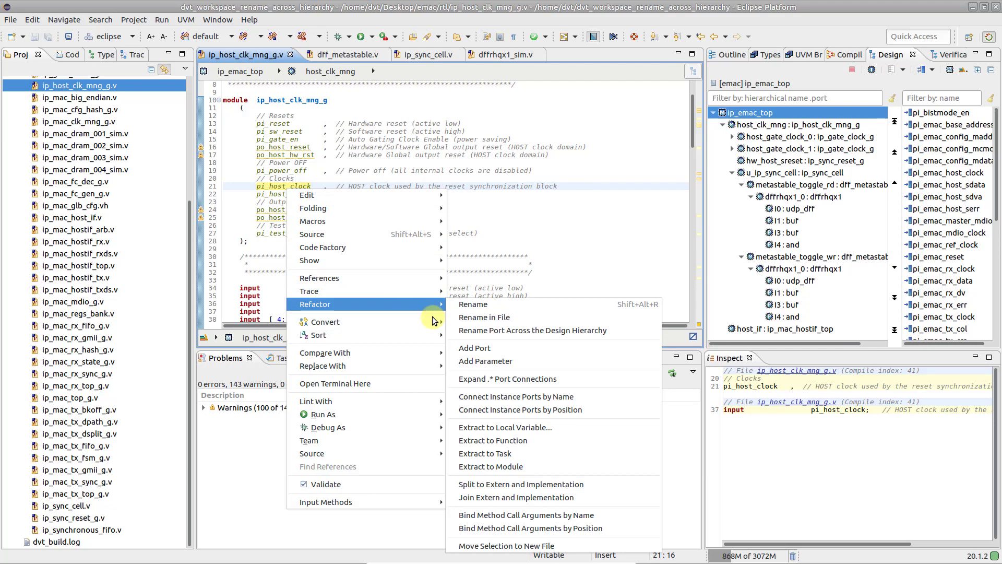
Step: Rename pi_host_clock to clk across the design hierarchy, previewing it as a schematic
click(457, 332)
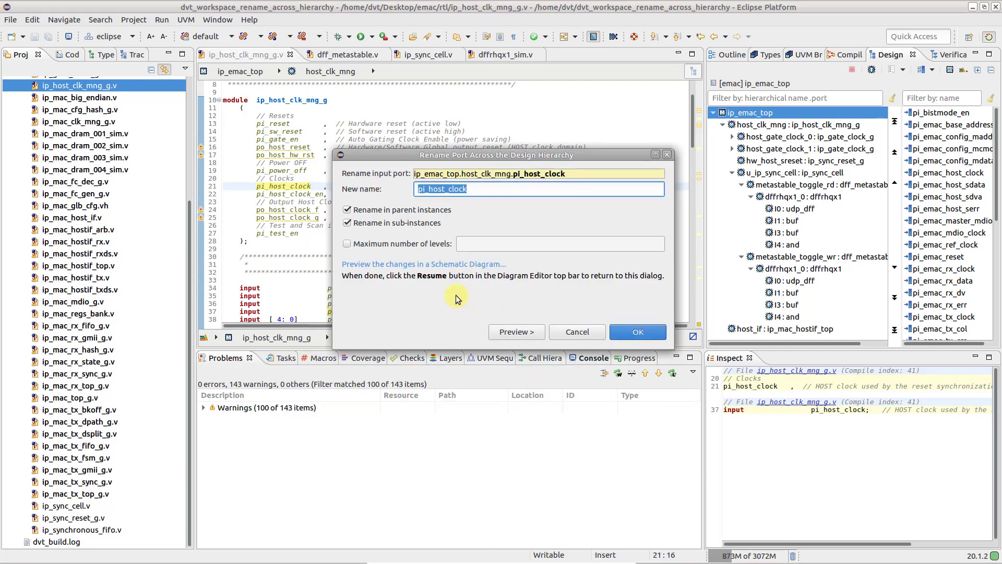
text(cl)
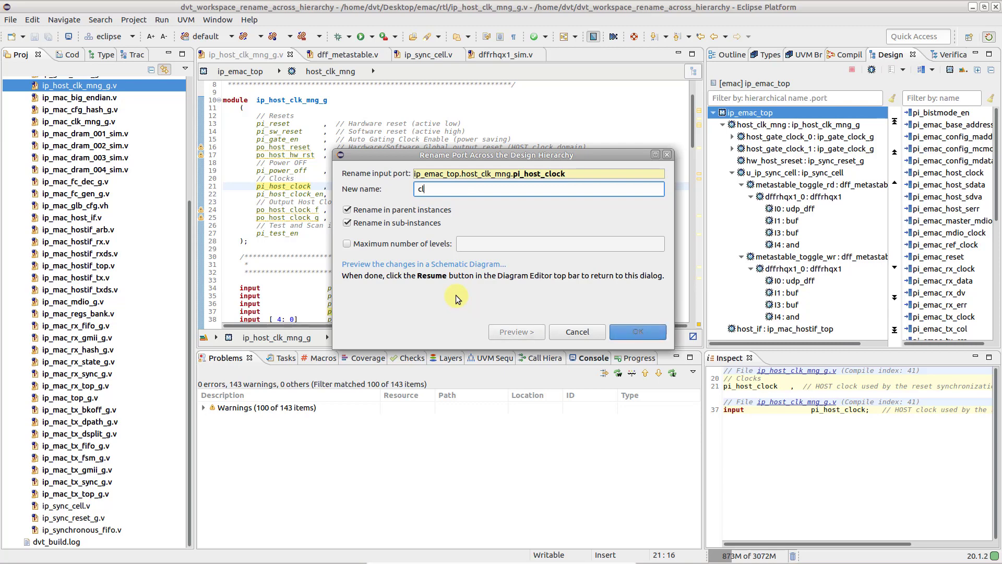
text(k)
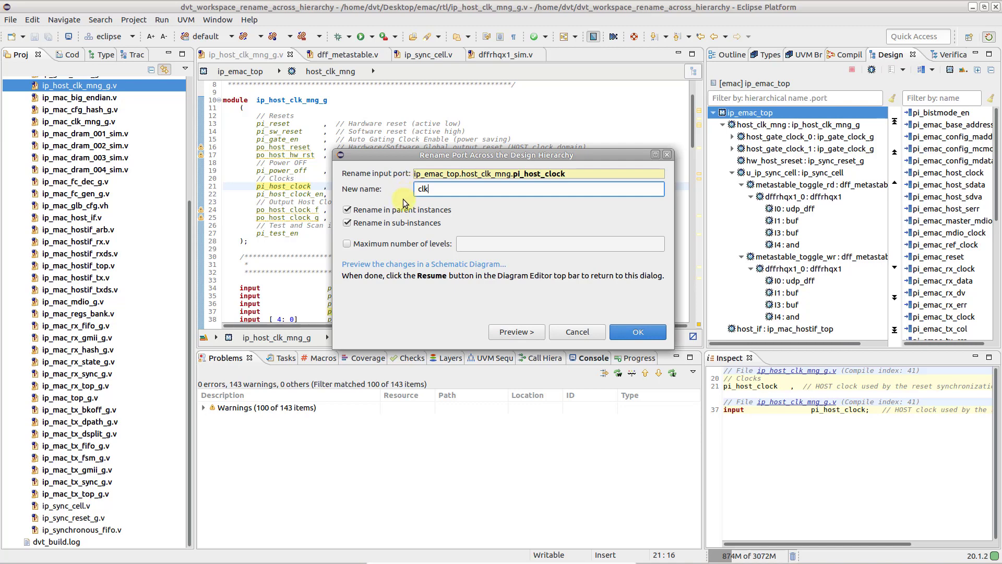
click(392, 269)
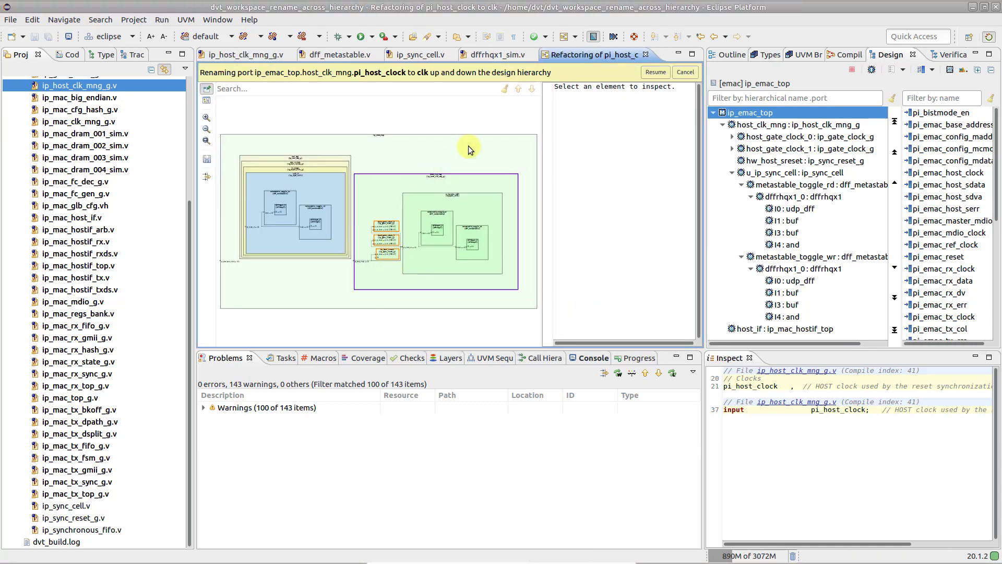
Step: Maximize the preview and inspect the metastable_toggle instances and hw_host_sreset's renamed clk port source
double_click(558, 59)
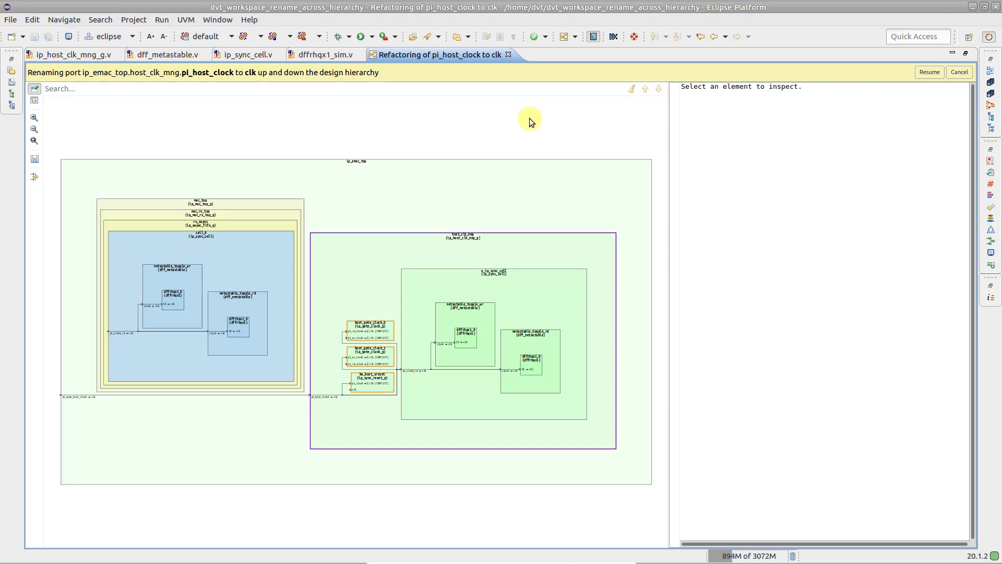
click(489, 315)
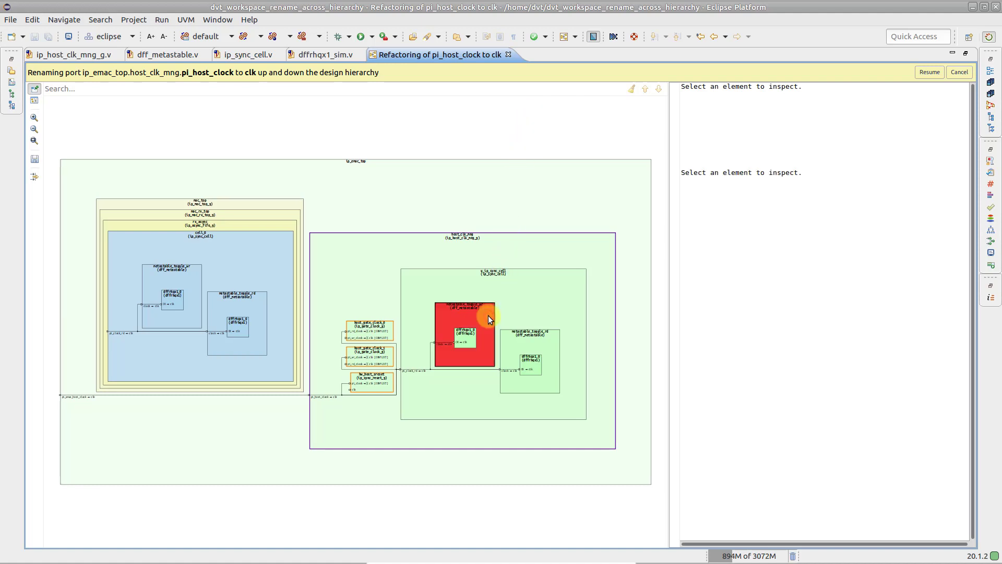
click(544, 342)
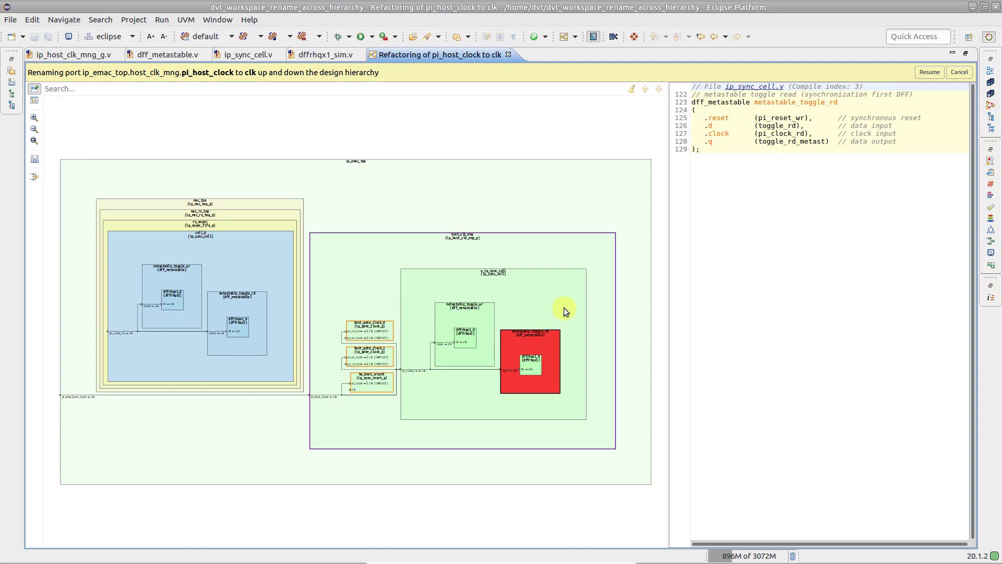
click(193, 279)
click(258, 305)
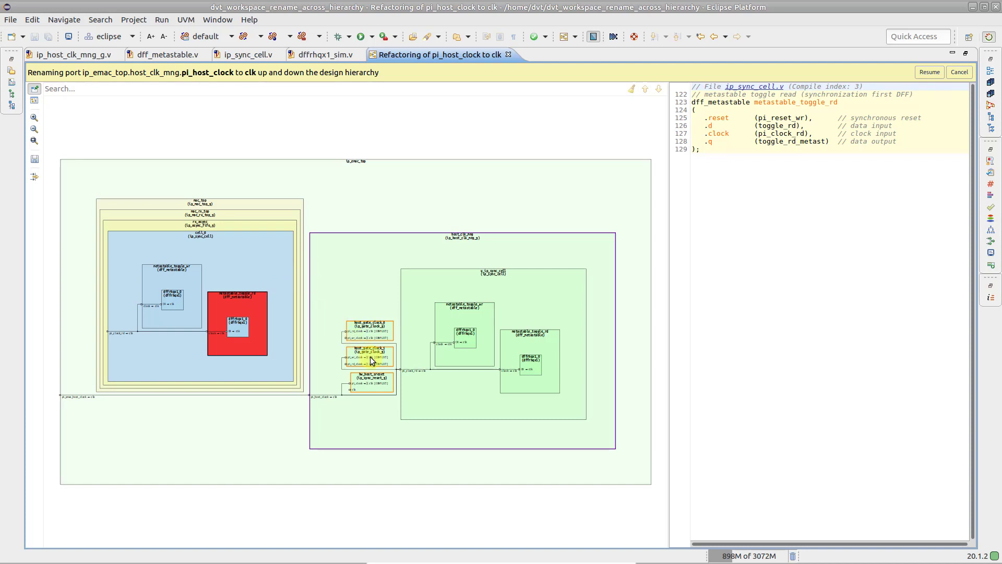
click(390, 378)
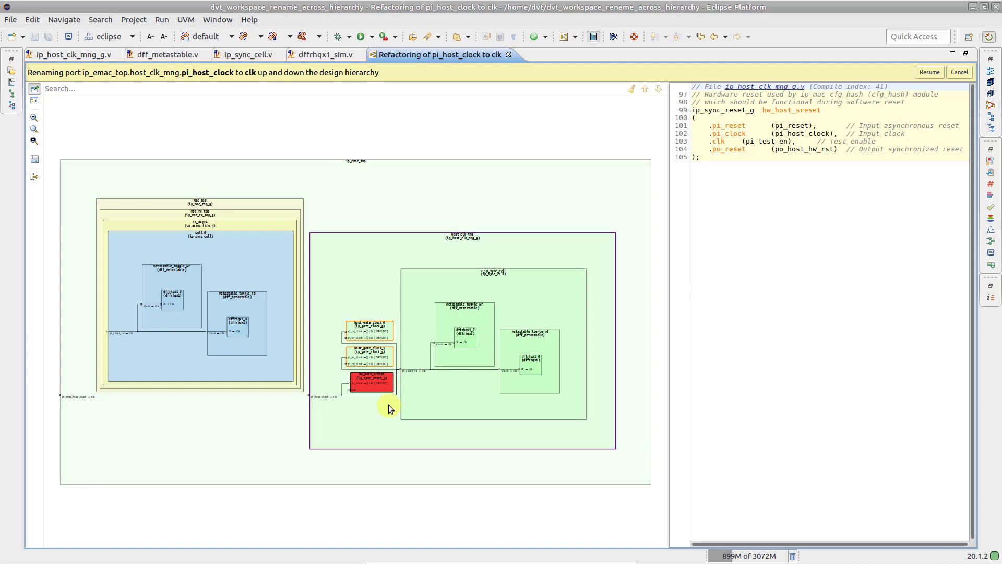
click(361, 383)
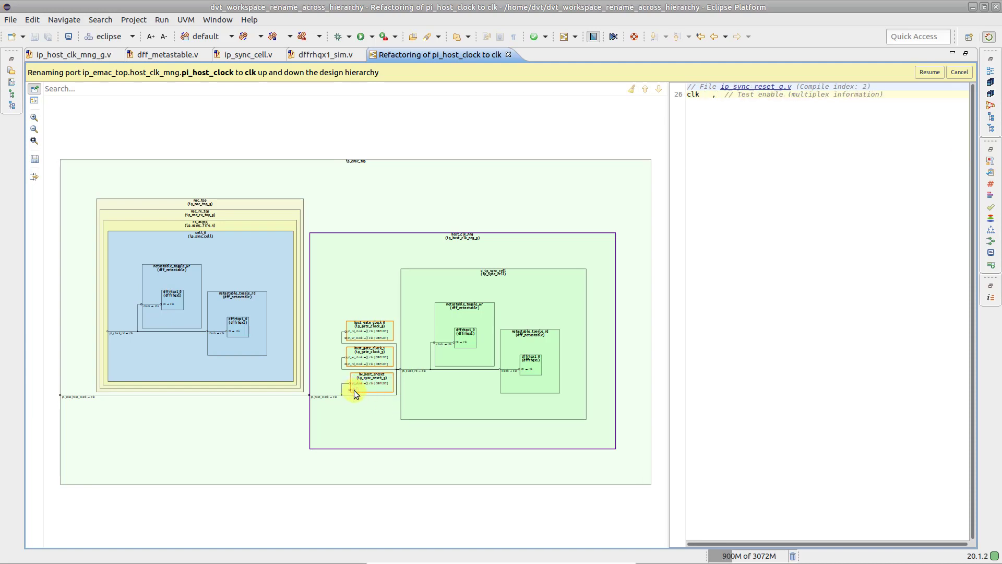
scroll(361, 410, up, 2)
scroll(361, 410, up, 2)
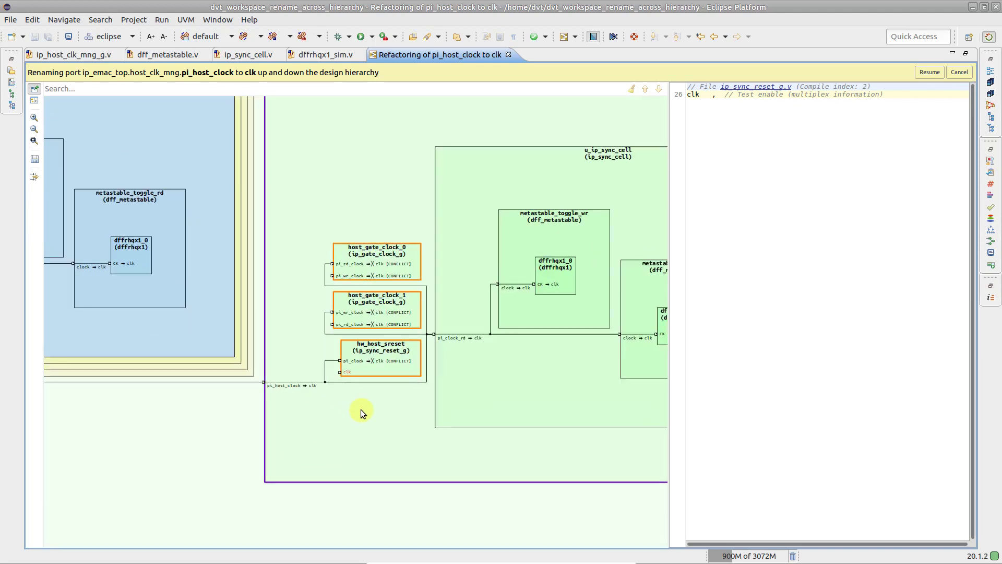
scroll(361, 409, up, 2)
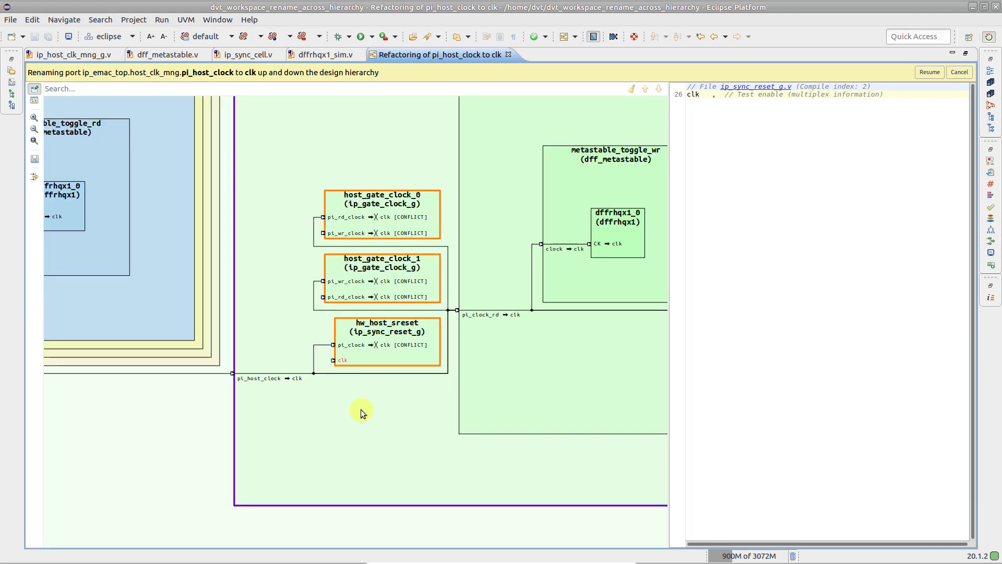
Step: Inspect sources of hw_host_sreset's pi_clock, host_gate_clock_1 and both conflicting pi_rd_clock ports
click(352, 346)
click(386, 280)
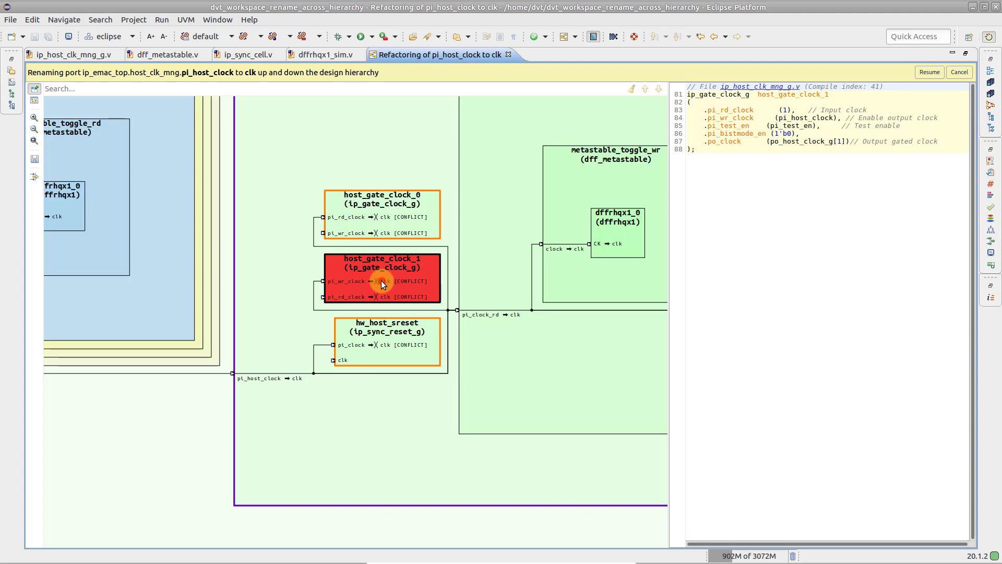
click(373, 295)
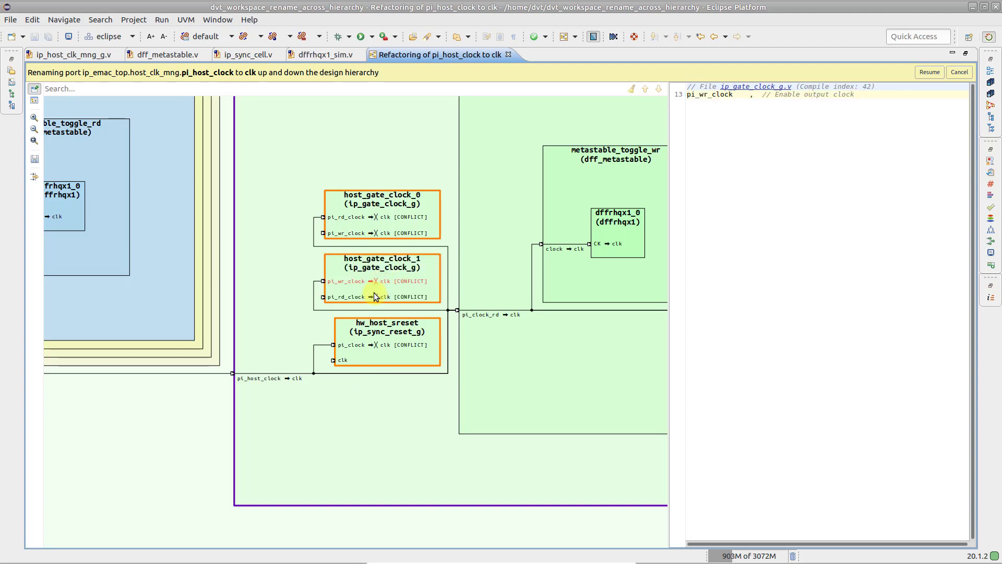
click(383, 232)
click(386, 218)
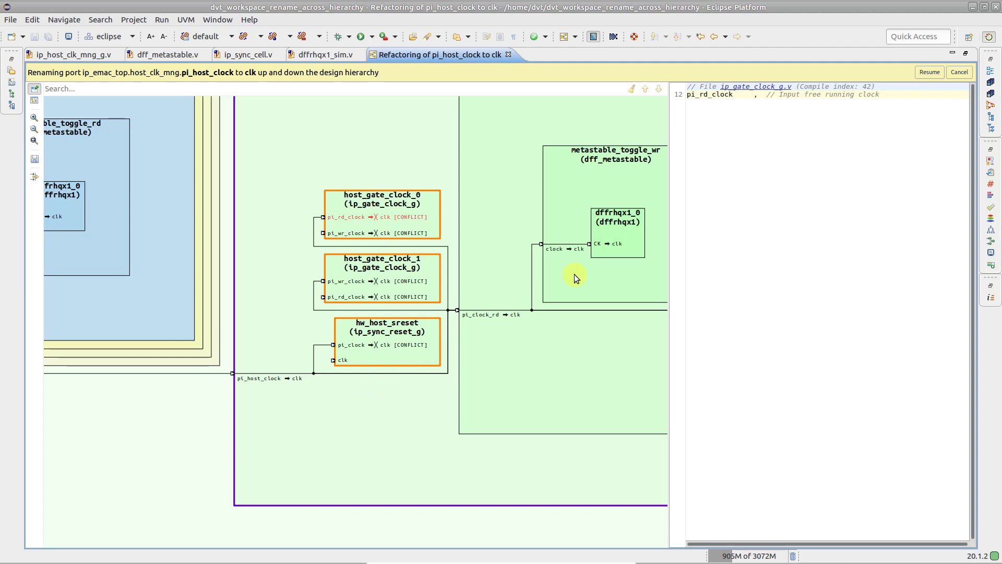
Step: Leave the schematic, preview the source changes and continue past the reported rename problems
click(928, 73)
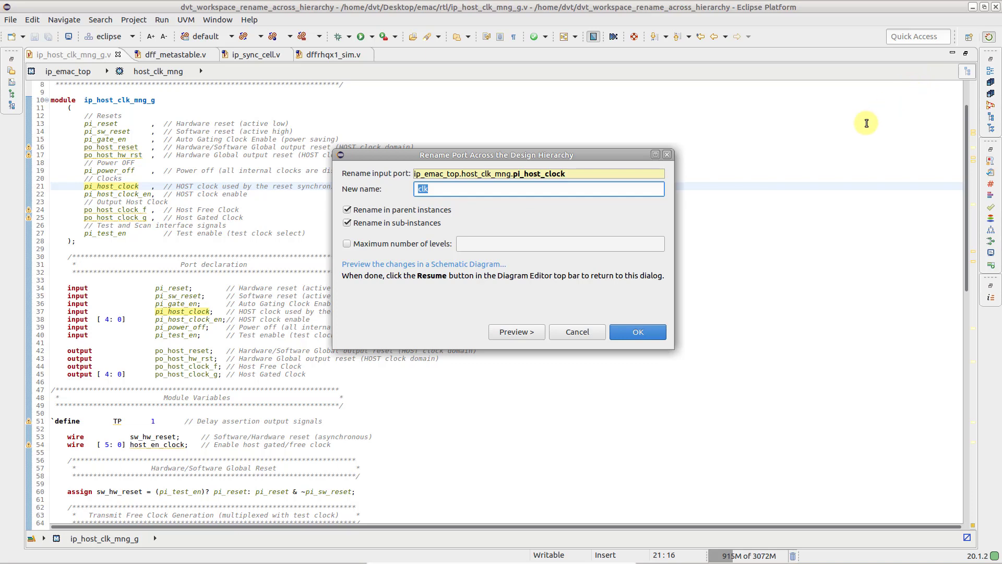
click(514, 332)
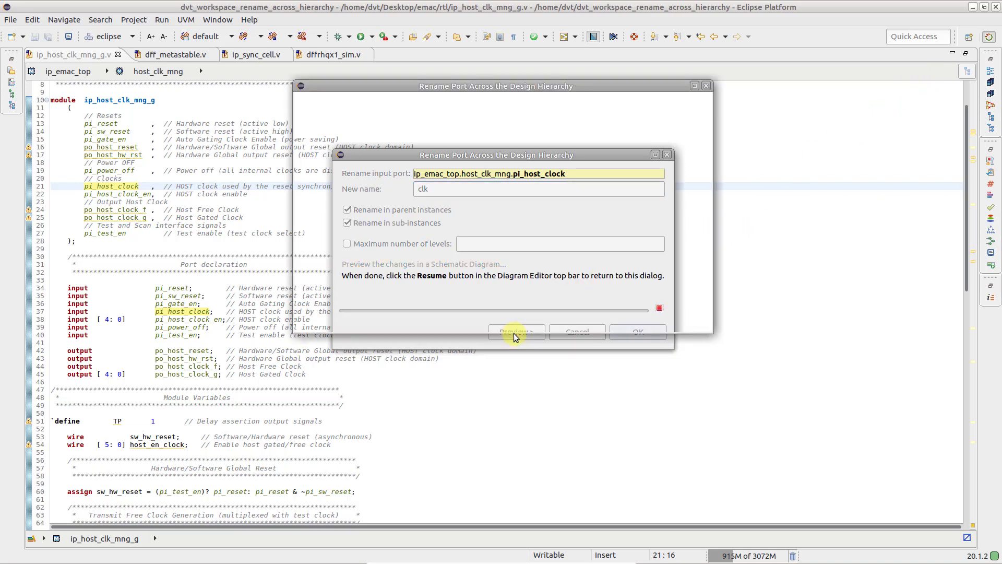
click(677, 317)
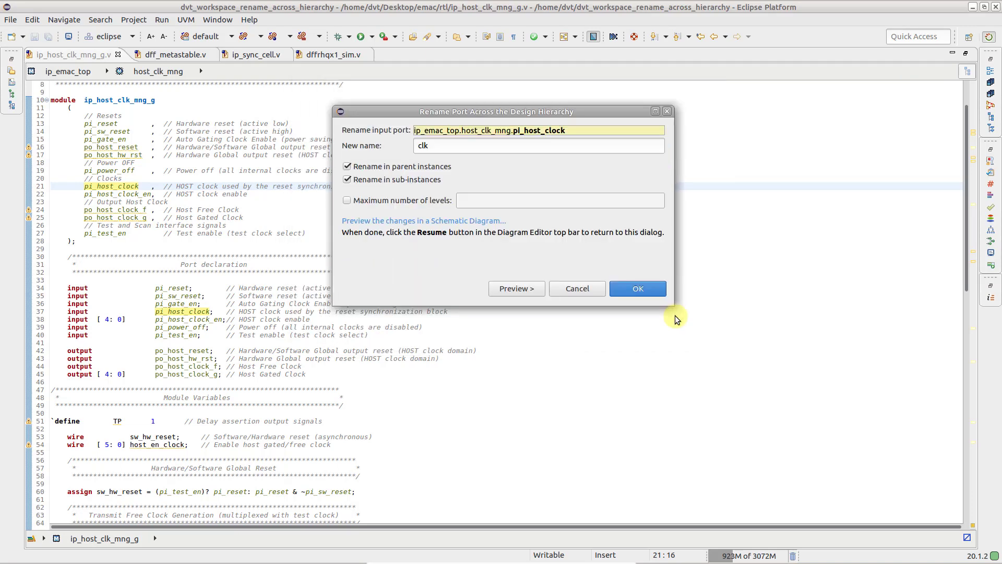
Step: Review the maximized diffs for dffrhqx1_sim.v, ip_host_clk_mng_g.v, ip_async_fifo_g.v and ip_emac_top.v
click(351, 153)
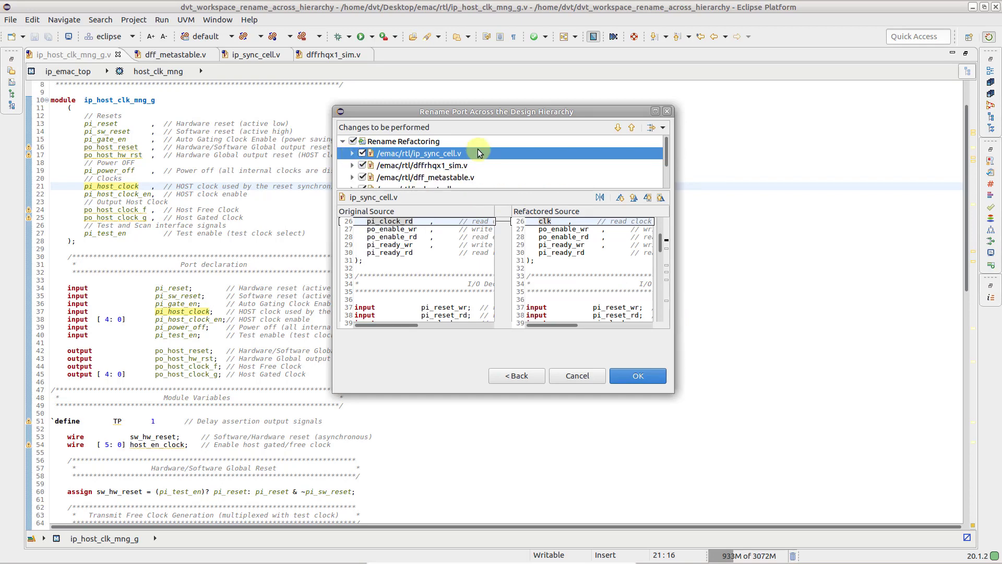
click(655, 111)
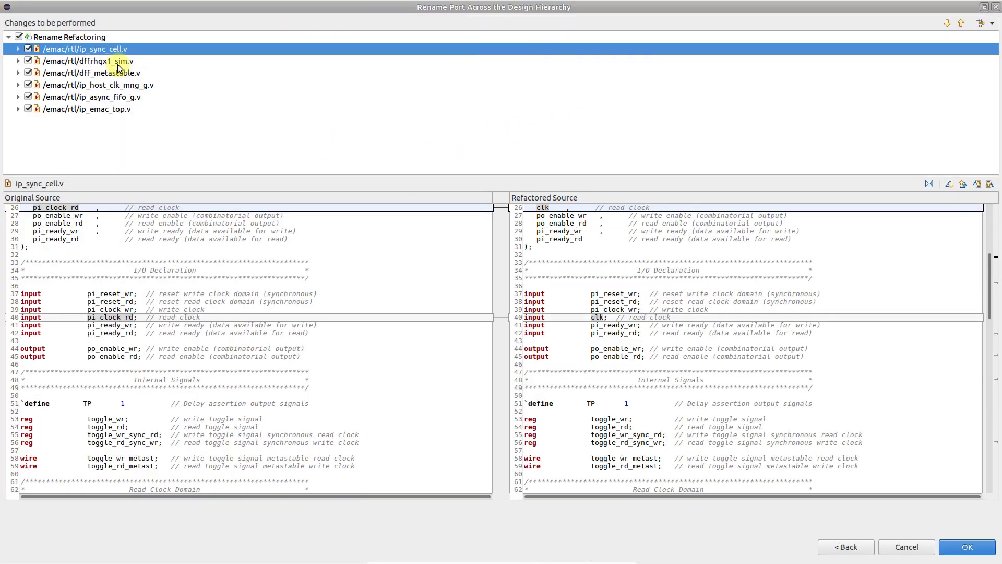
click(114, 63)
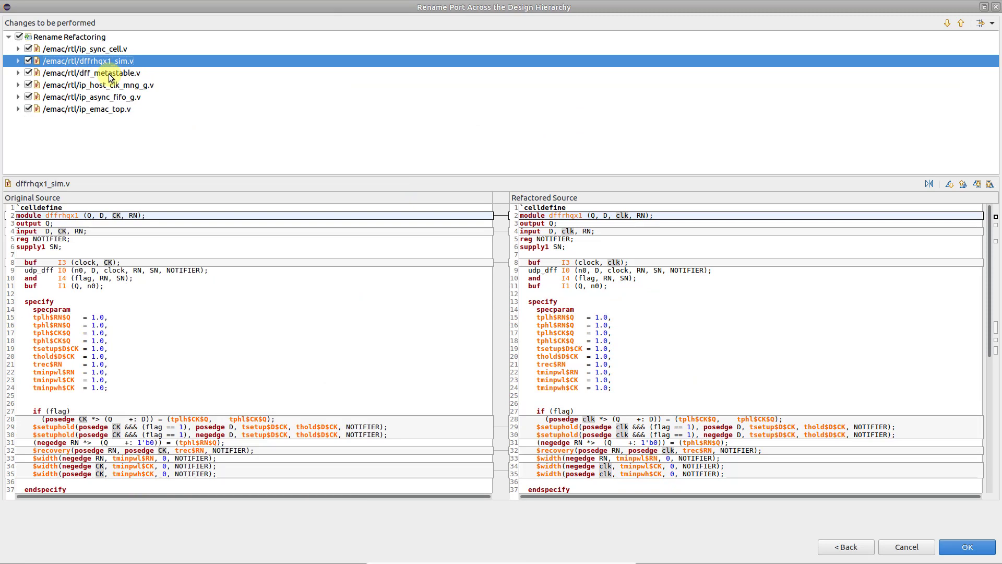
click(108, 84)
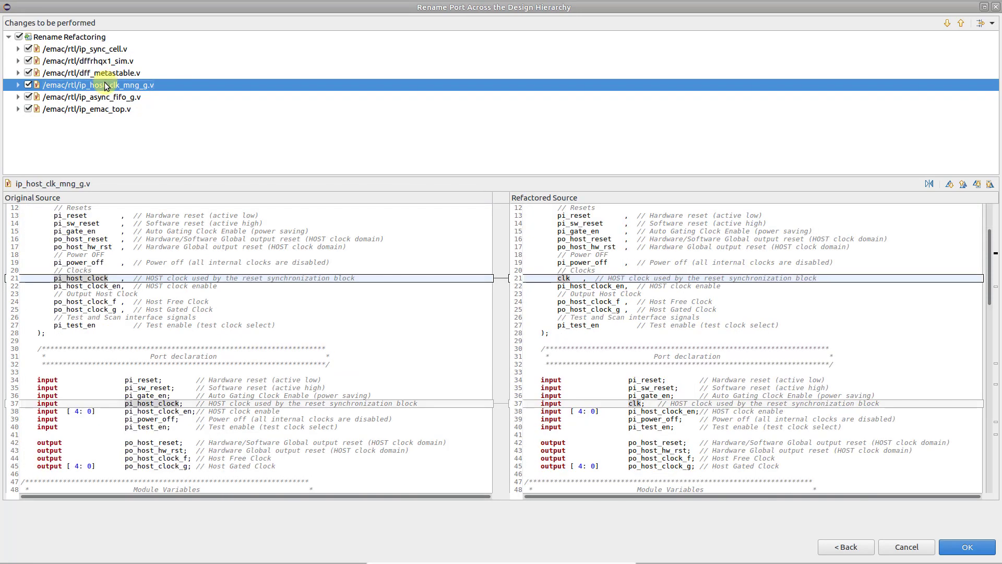
click(99, 98)
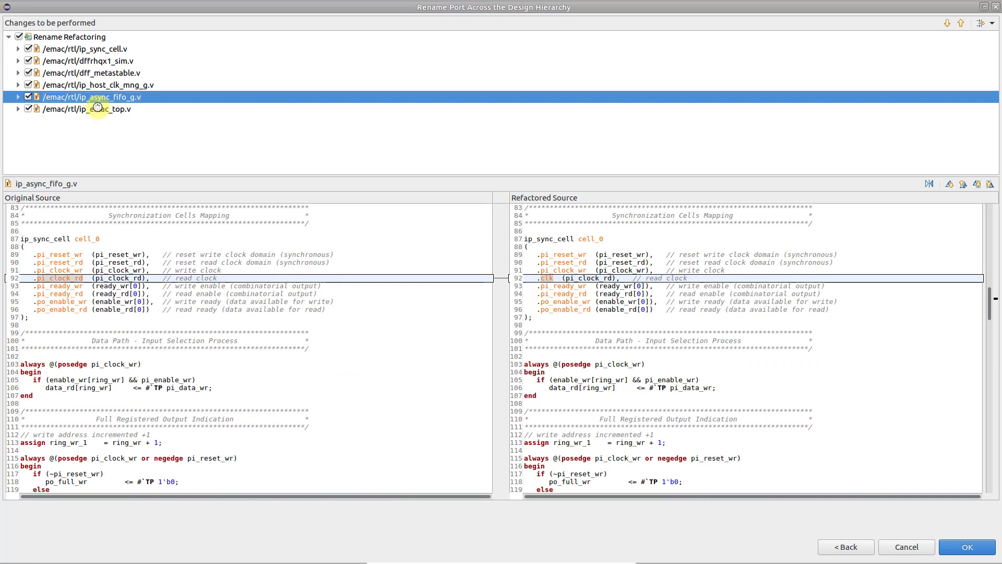
click(100, 110)
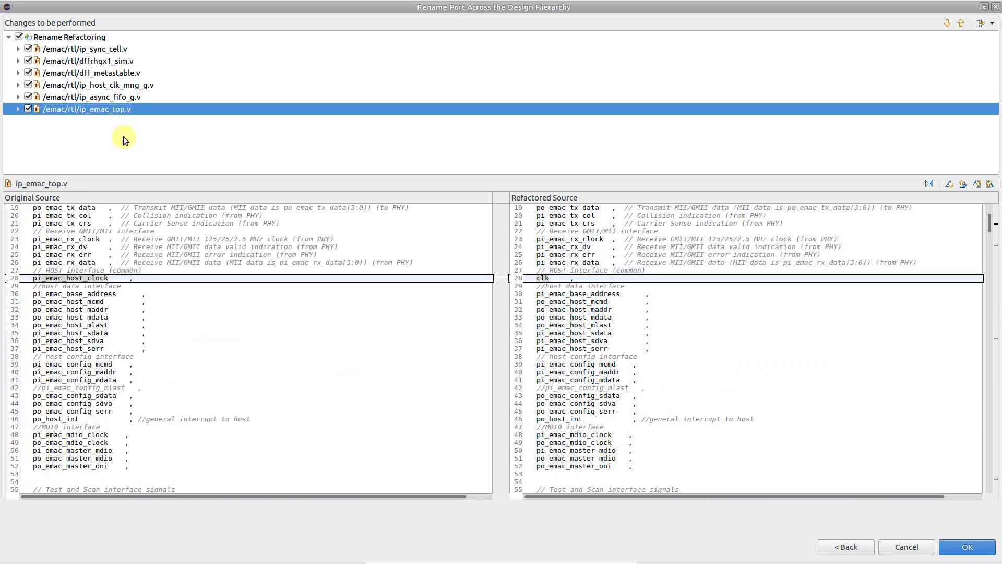